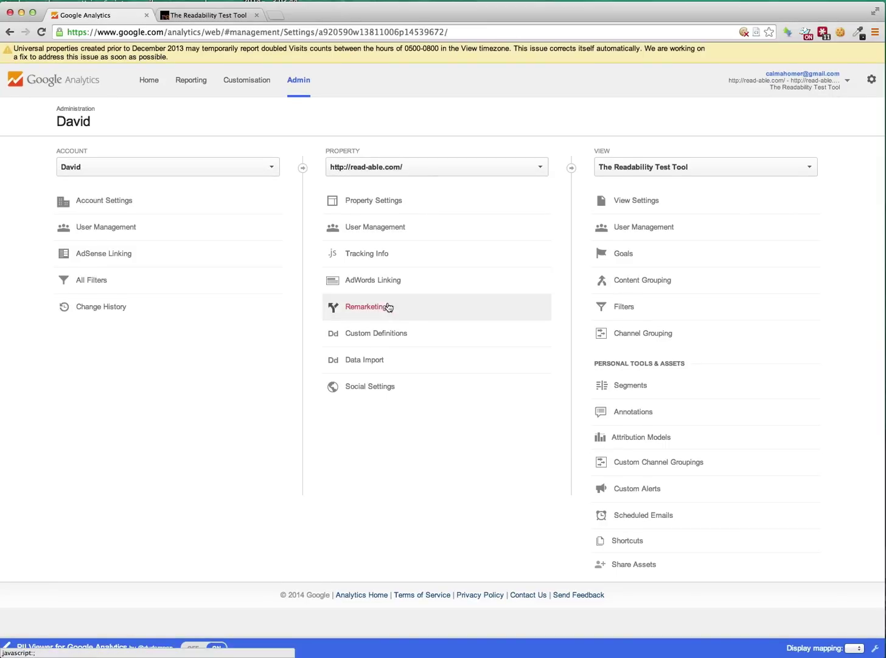
Step: Open the Custom Dimensions list and start a new dimension named 'Custom User ID'
left_click(408, 333)
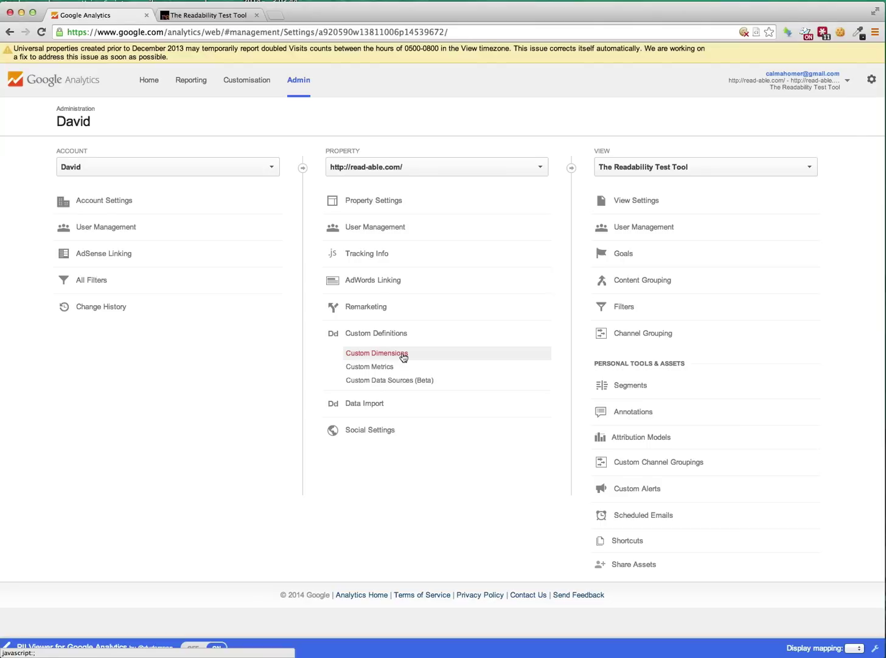
left_click(403, 355)
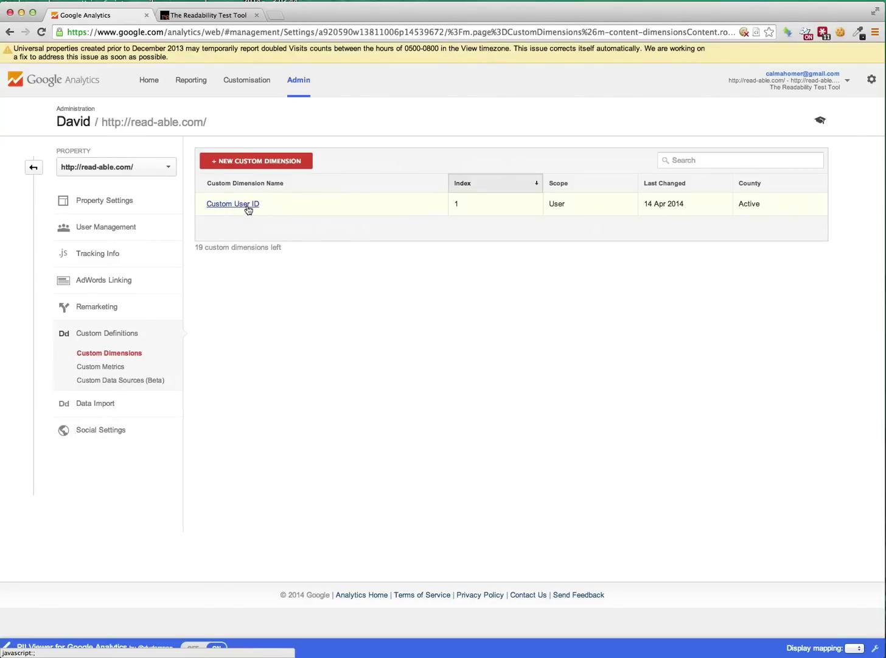
left_click(261, 161)
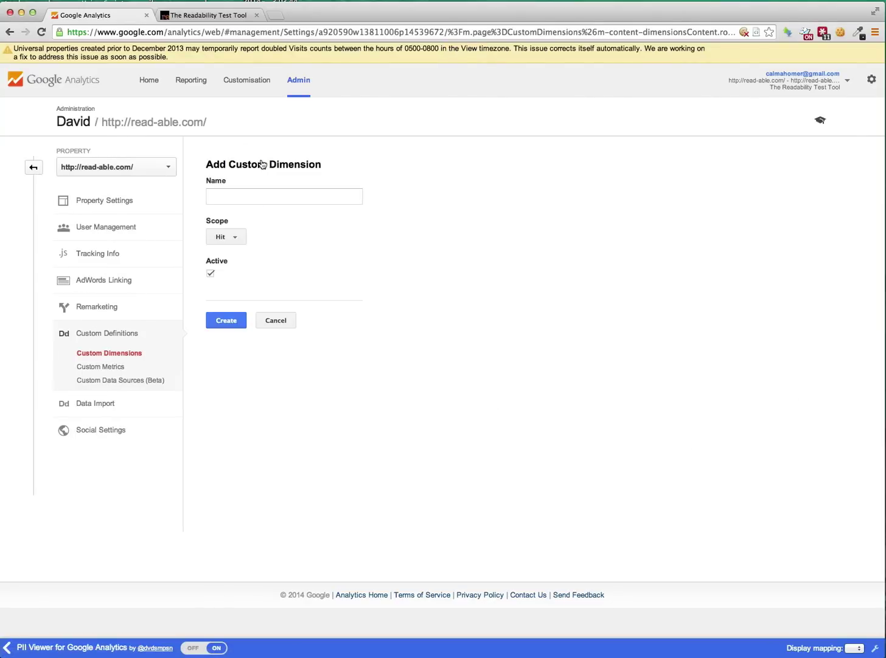
left_click(243, 197)
type("Cust")
key("BackSpace")
key("BackSpace")
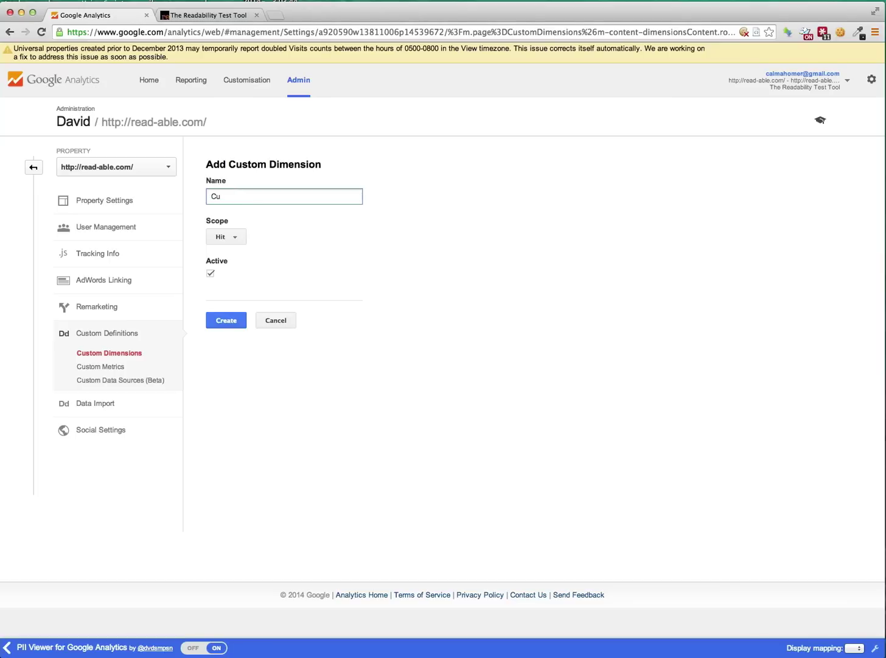
type("stom User ID")
Step: Set the draft dimension's scope to User, then cancel and confirm discarding it
left_click(231, 237)
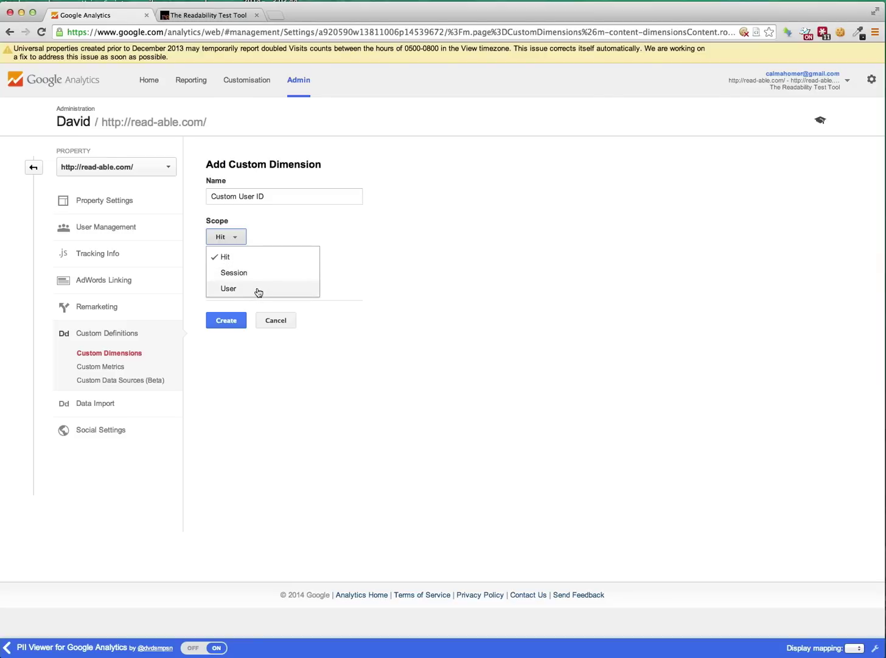
left_click(258, 289)
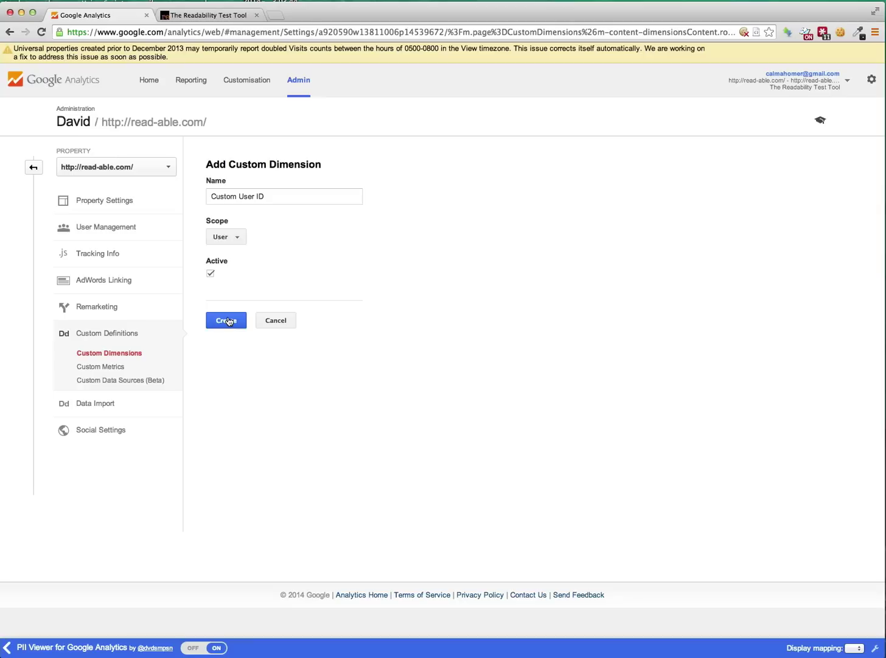
left_click(275, 319)
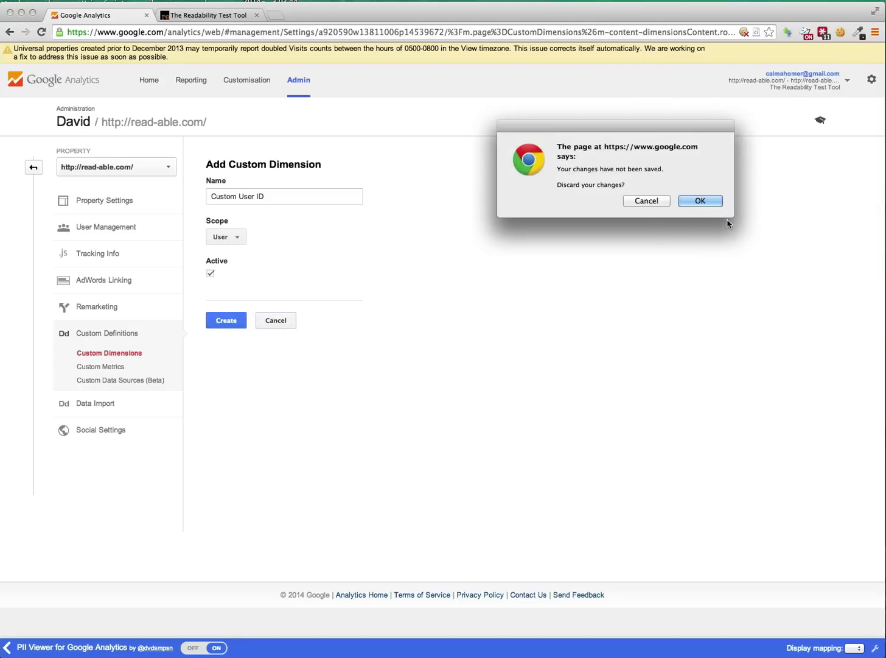
left_click(700, 201)
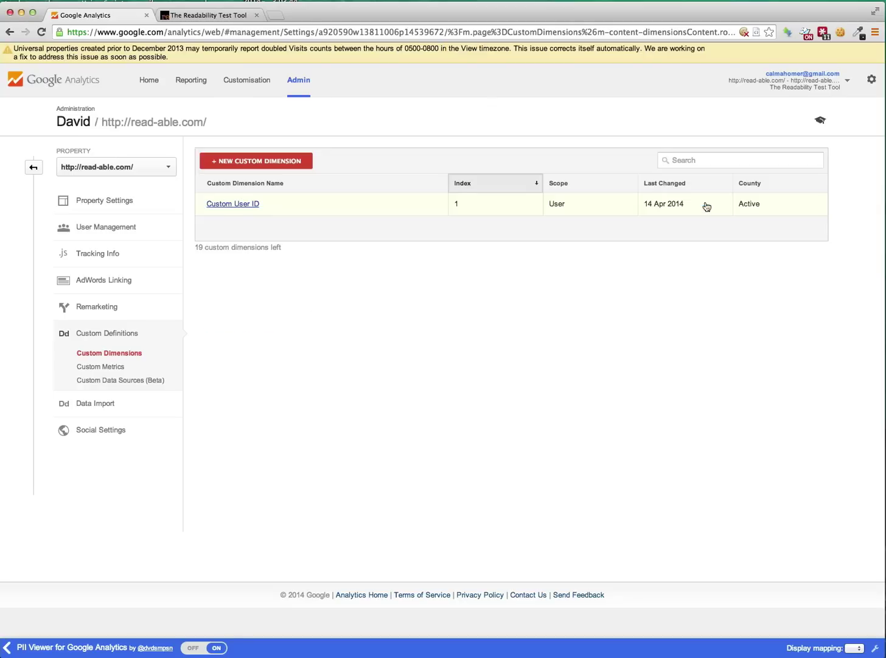
Step: Check in Custom User ID's example code that it is sent as dimension1, then close it unchanged
left_click(233, 204)
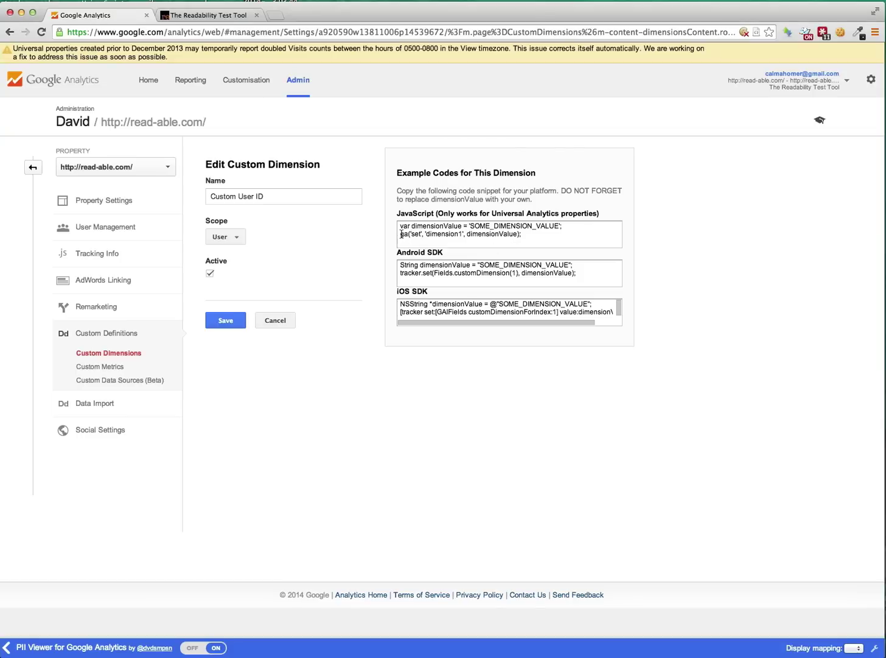
left_click_drag(401, 234, 399, 240)
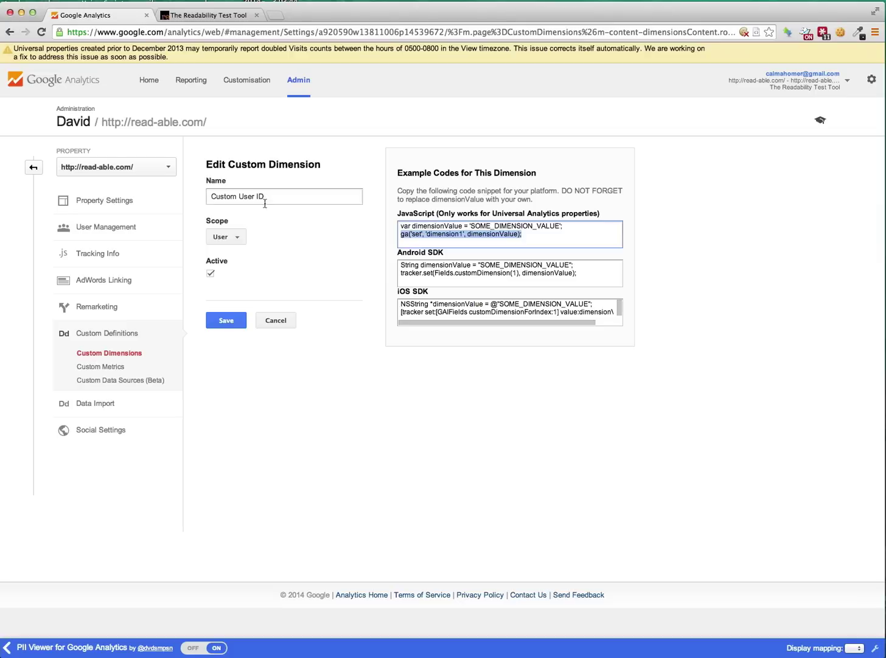
double_click(450, 235)
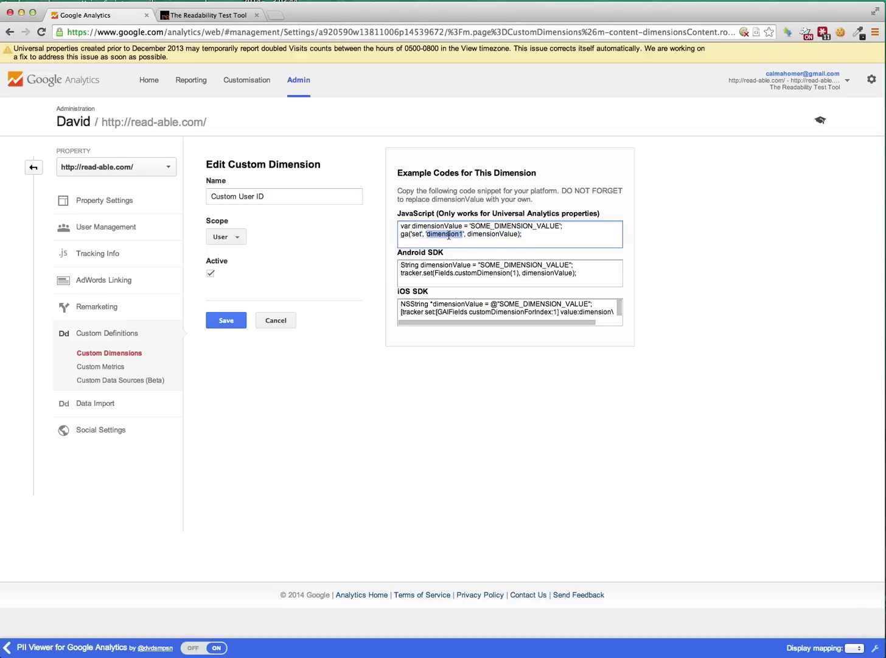
left_click(284, 321)
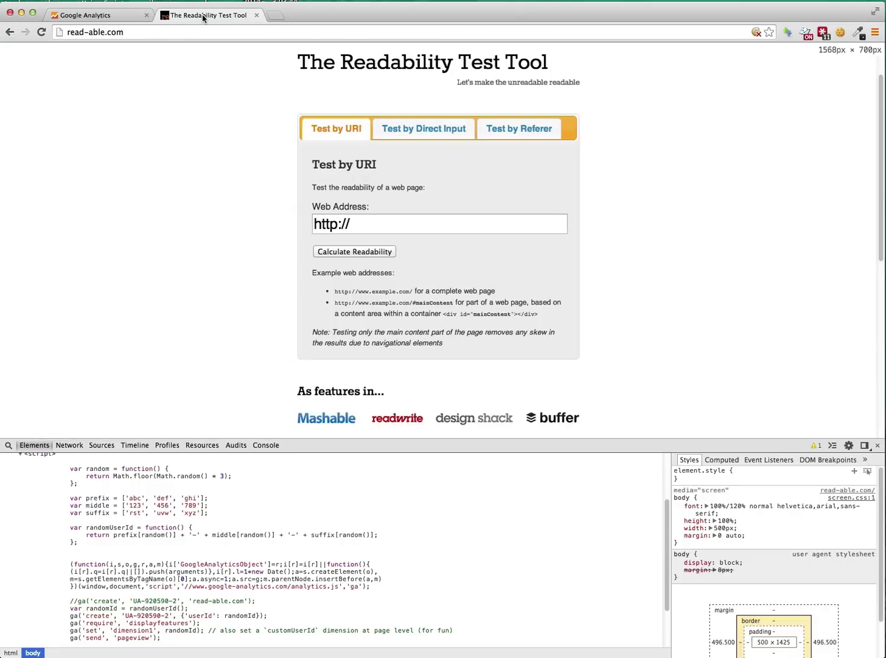
Step: On the Readability Test Tool tab, scroll Elements to the script setting dimension1 to a random ID
left_click(204, 16)
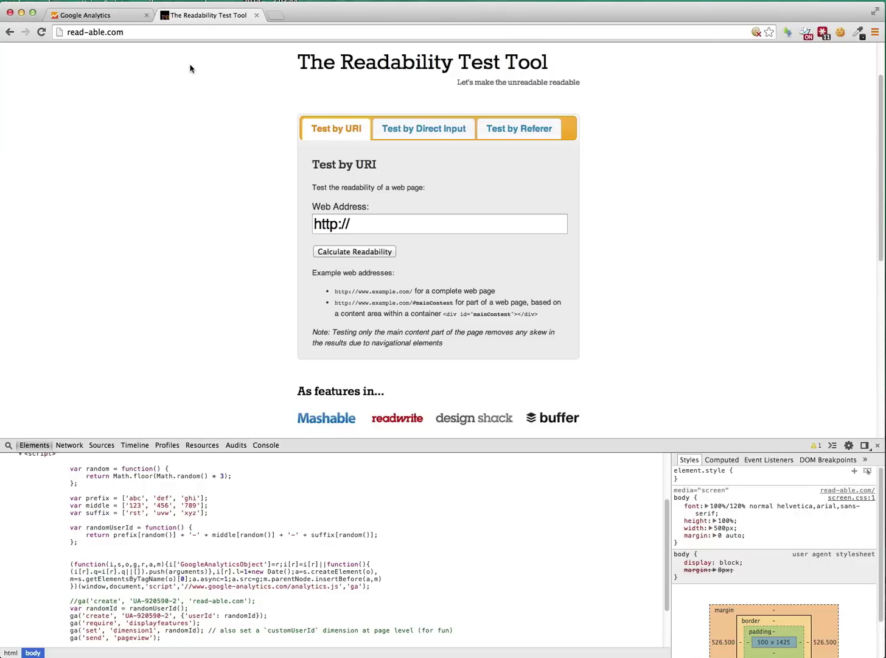
scroll(324, 502, "up", 2)
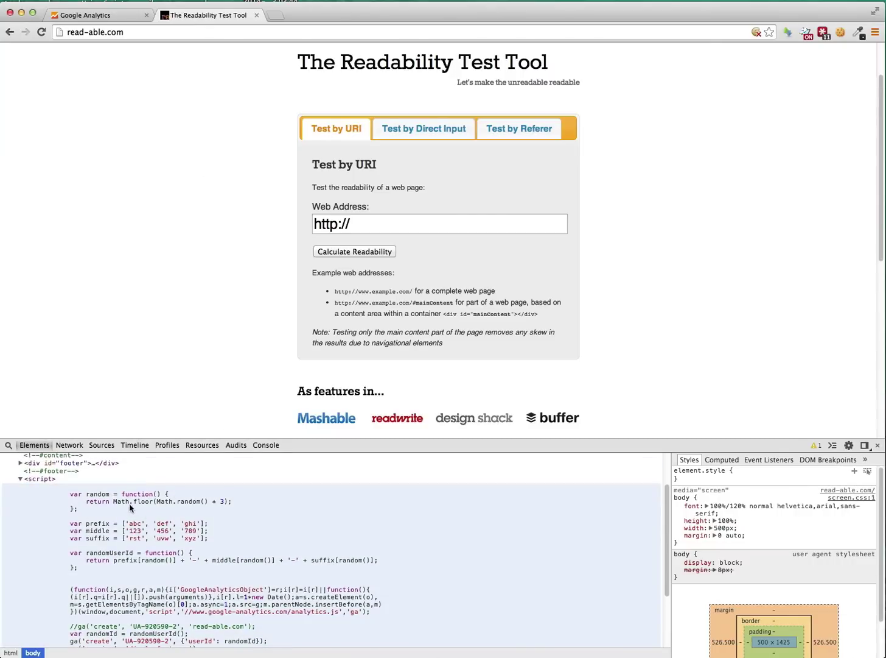
scroll(128, 506, "down", 1)
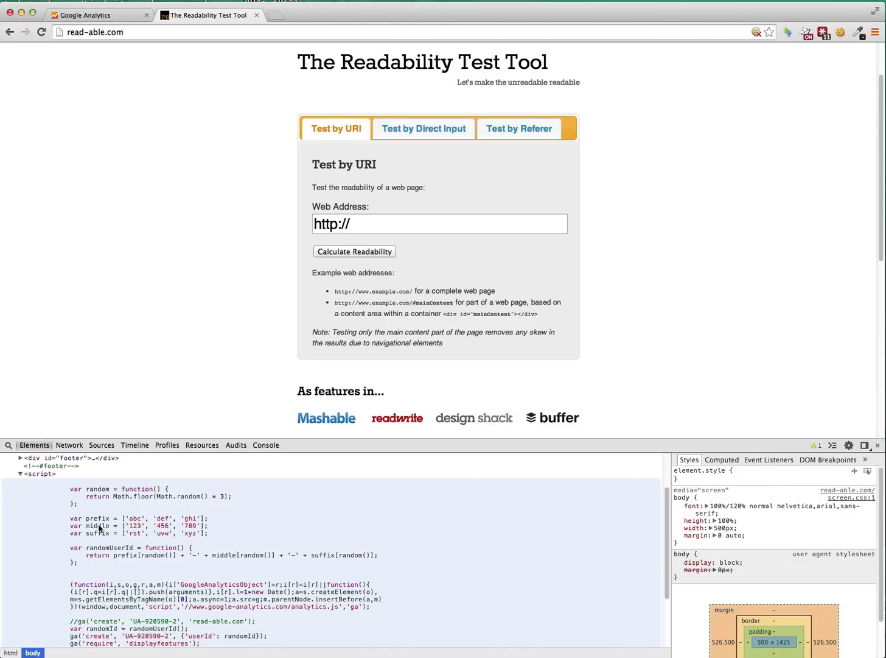
scroll(101, 537, "down", 2)
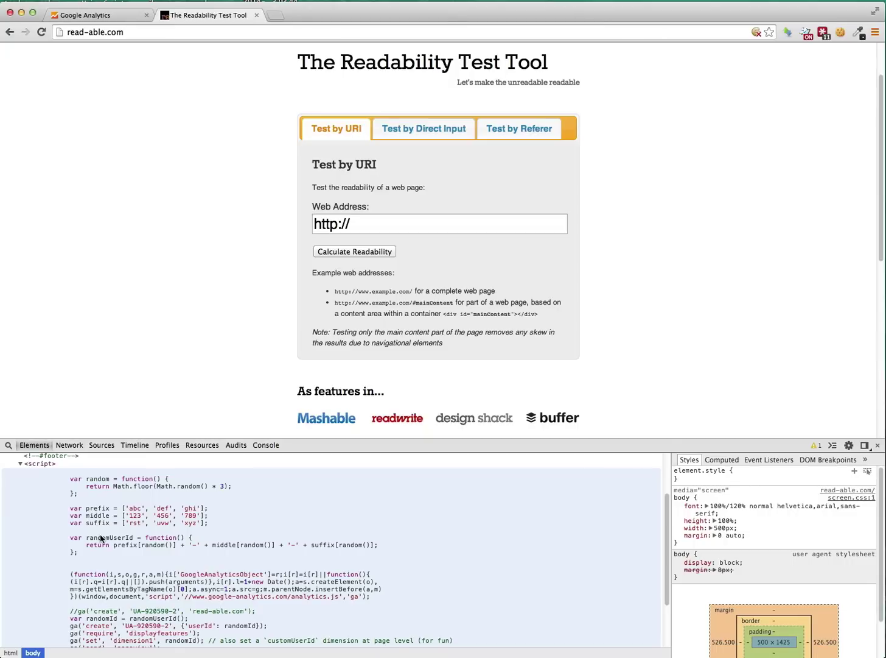
double_click(115, 540)
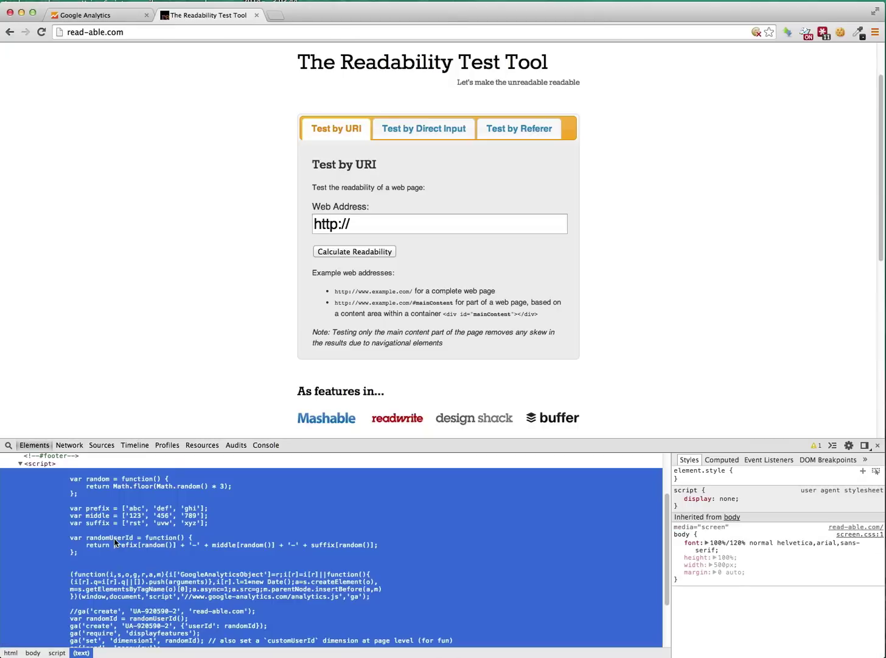
key("Escape")
left_click(113, 406)
scroll(162, 565, "down", 3)
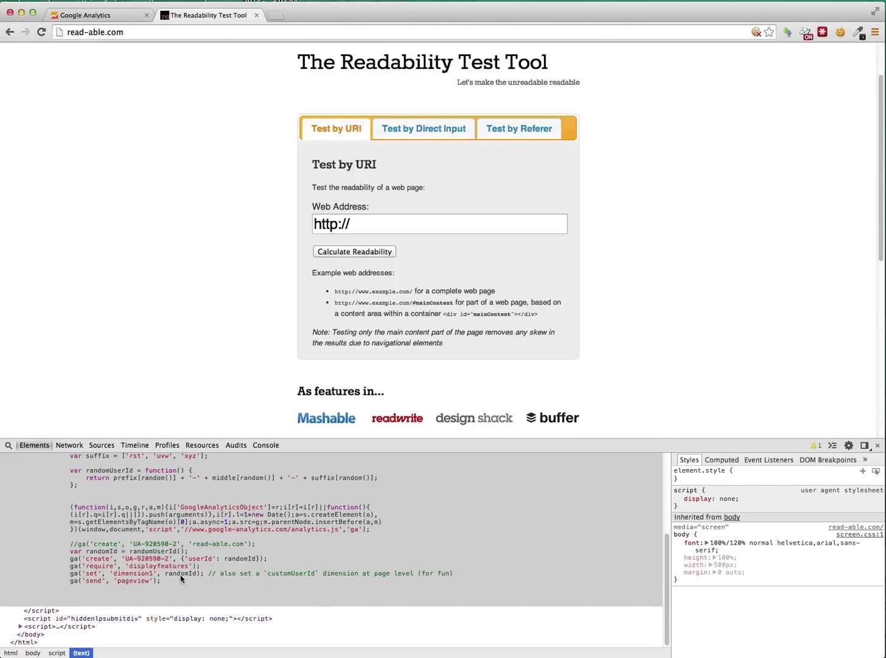
scroll(173, 578, "up", 1)
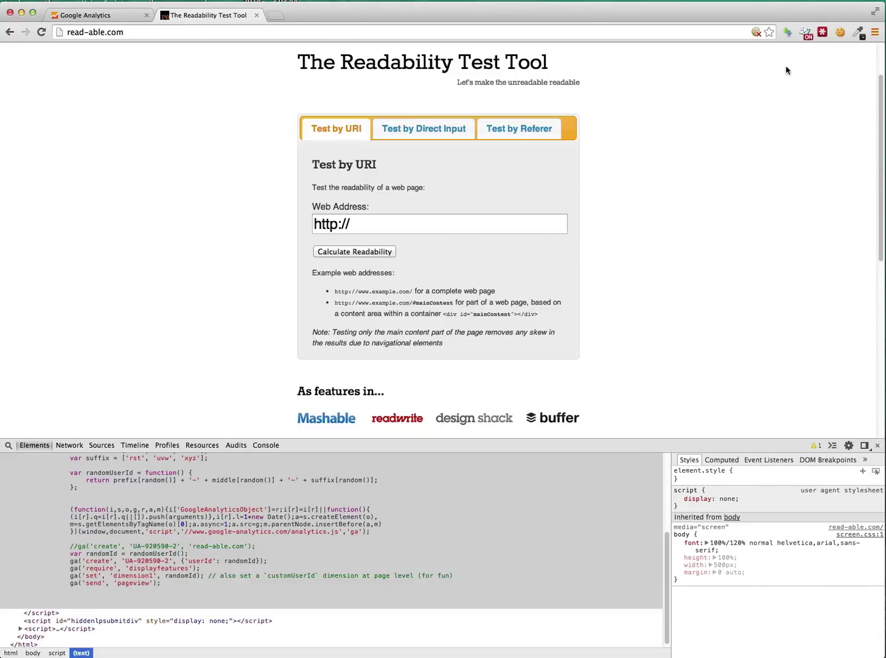
Step: Enable GA Debugger and reload so the Console logs the hit with userId and dimension1 ghi-123-rst
left_click(806, 35)
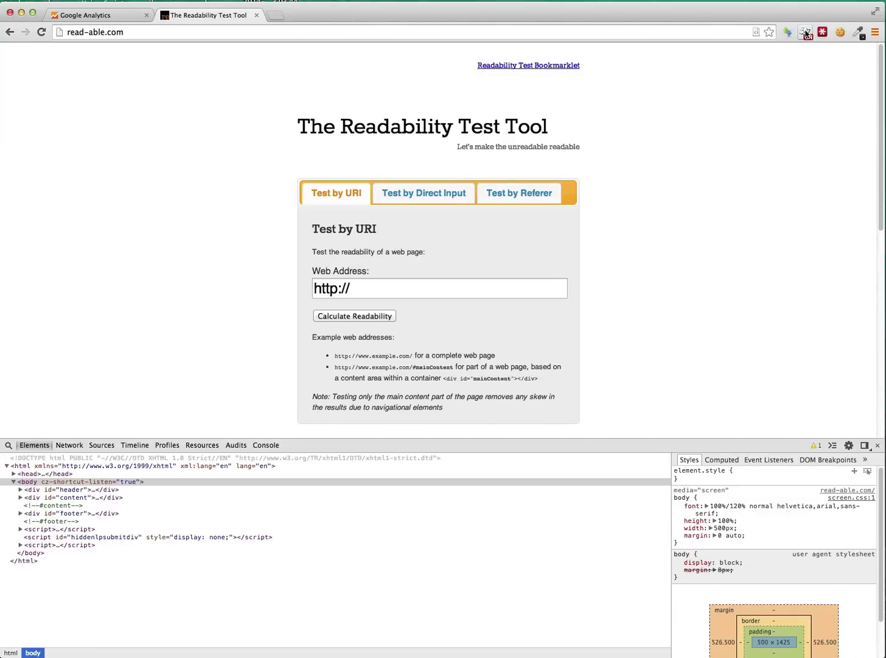
left_click(728, 440)
left_click_drag(728, 440, 727, 425)
left_click(270, 432)
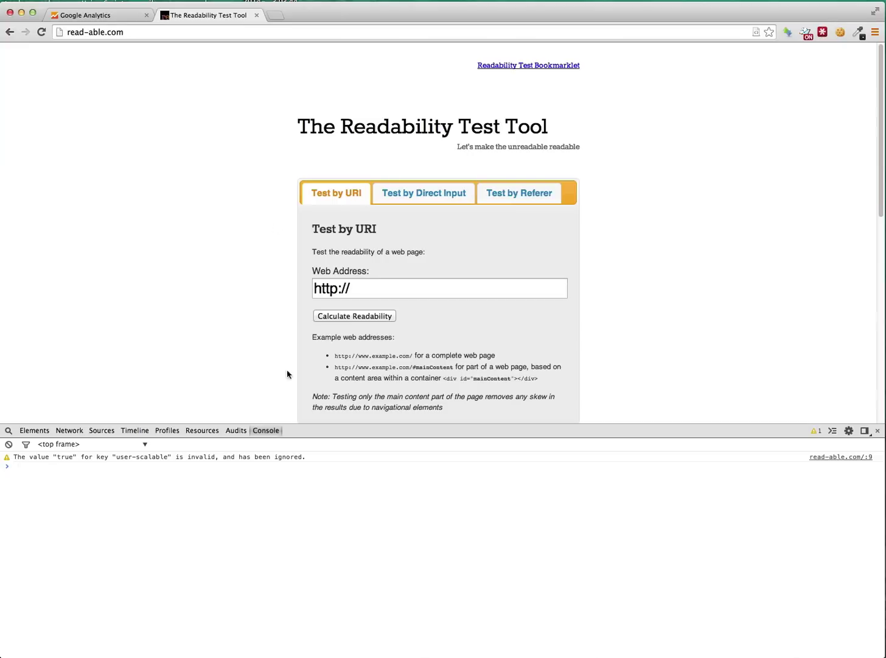
left_click(41, 32)
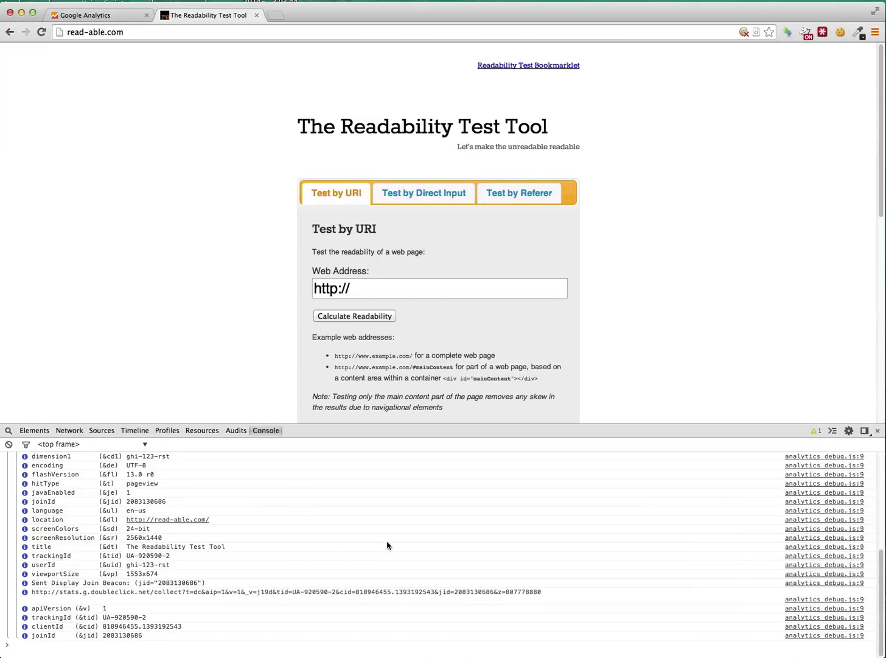
scroll(386, 545, "up", 3)
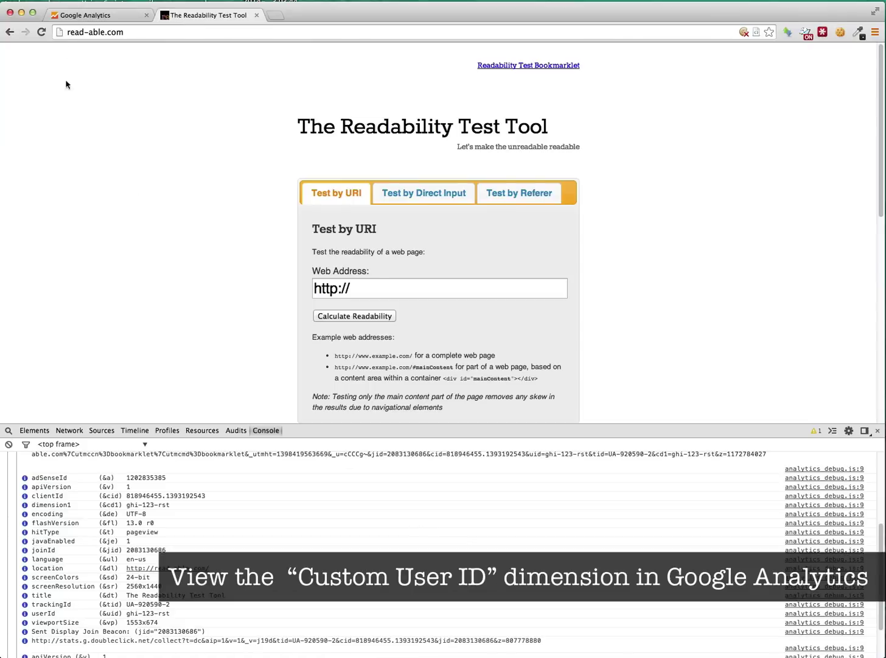
Step: Return to the Google Analytics tab, go to Reporting and expand Audience > Geo
left_click(101, 14)
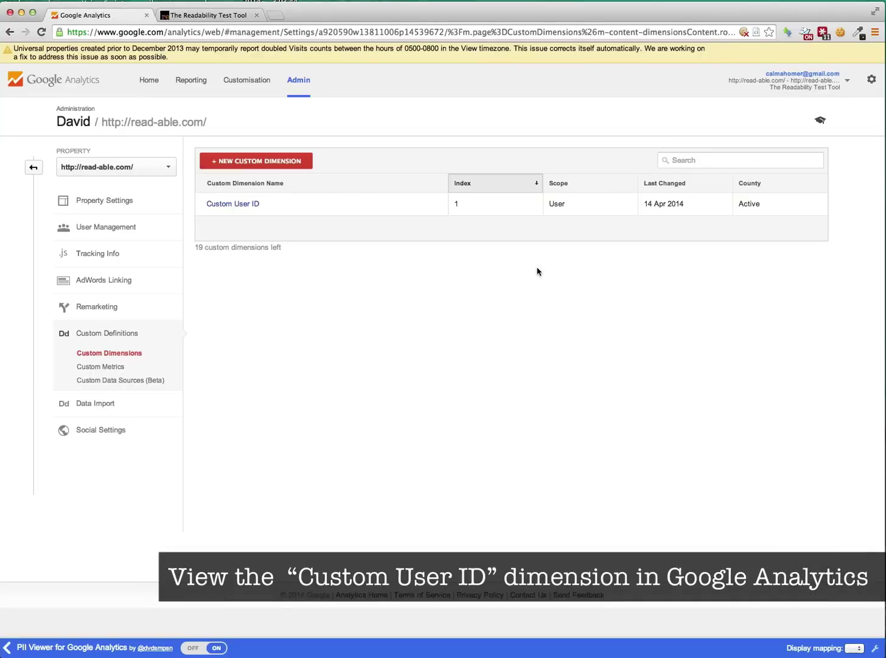
left_click(192, 84)
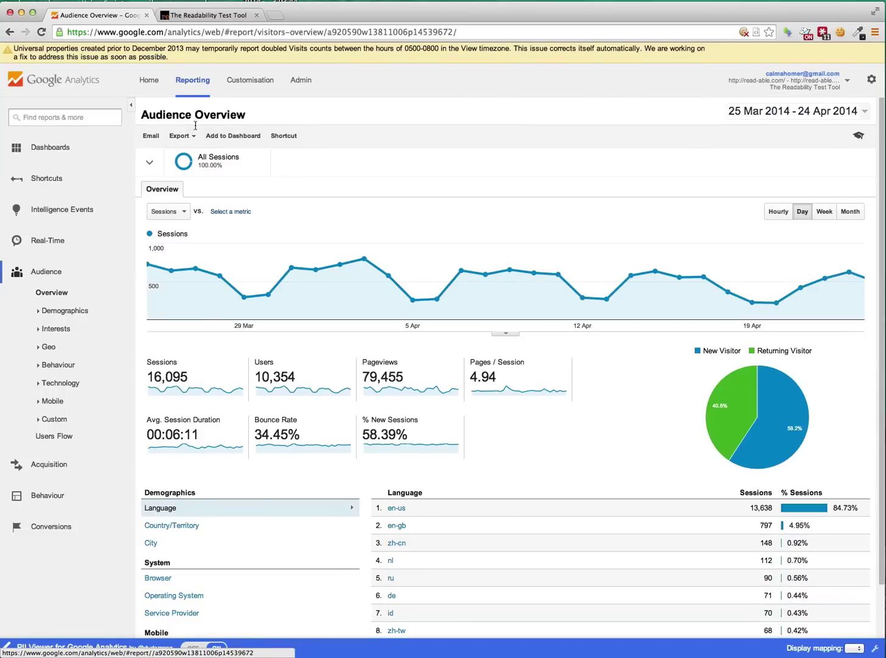
left_click(40, 347)
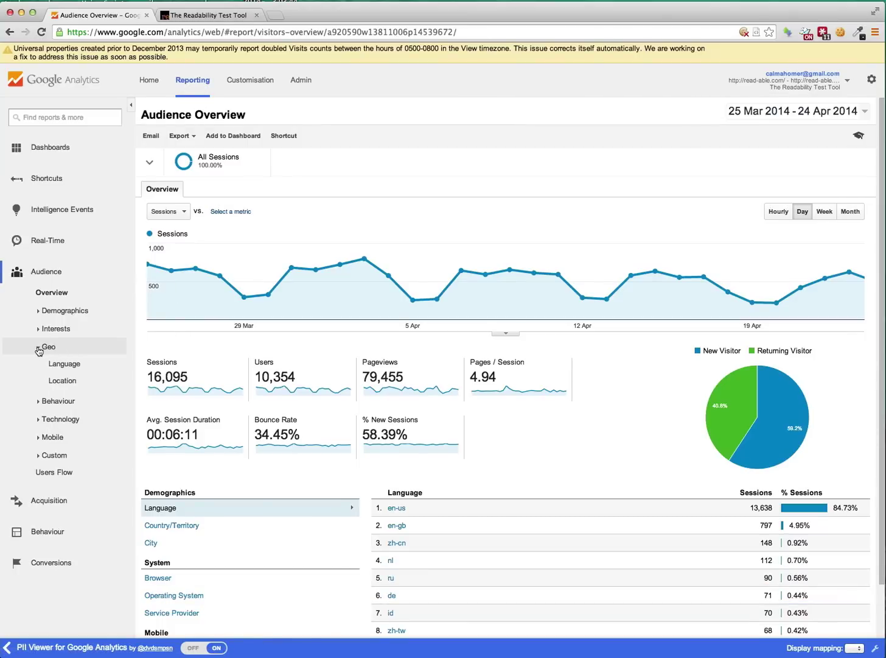
Step: In the Geo Location report, add Custom User ID as the secondary dimension of the table
left_click(58, 382)
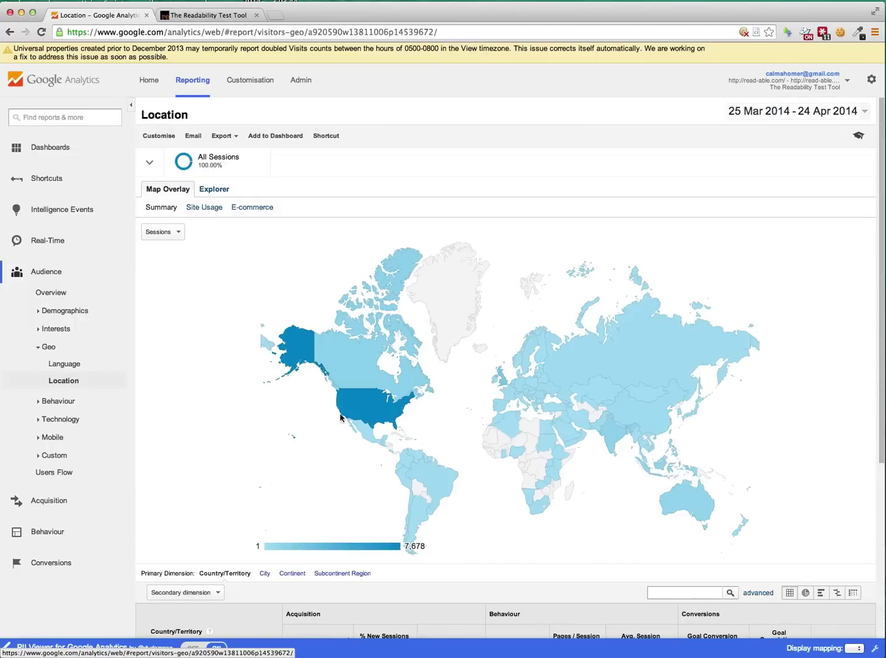
scroll(388, 429, "down", 3)
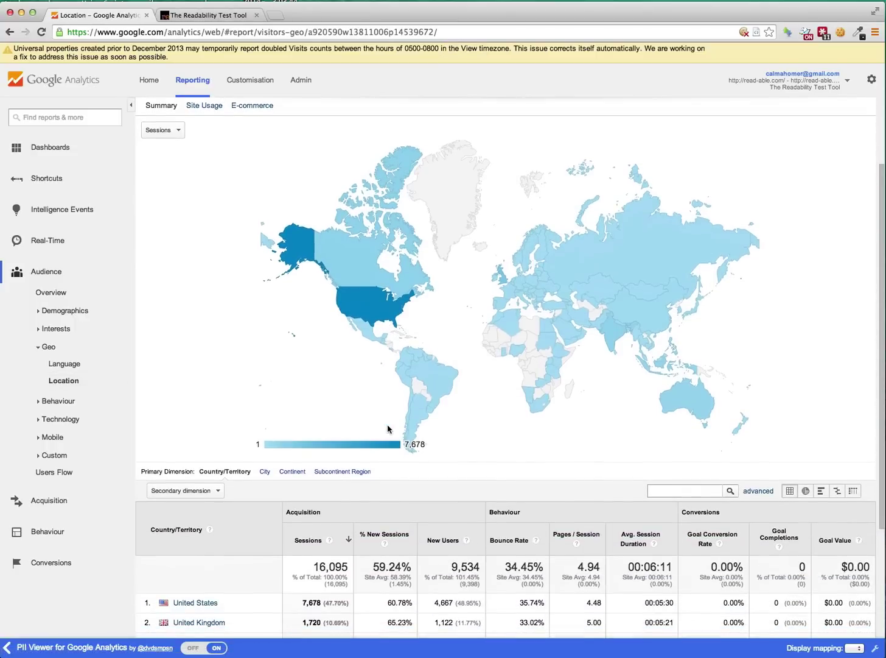
left_click(6, 647)
scroll(233, 573, "down", 3)
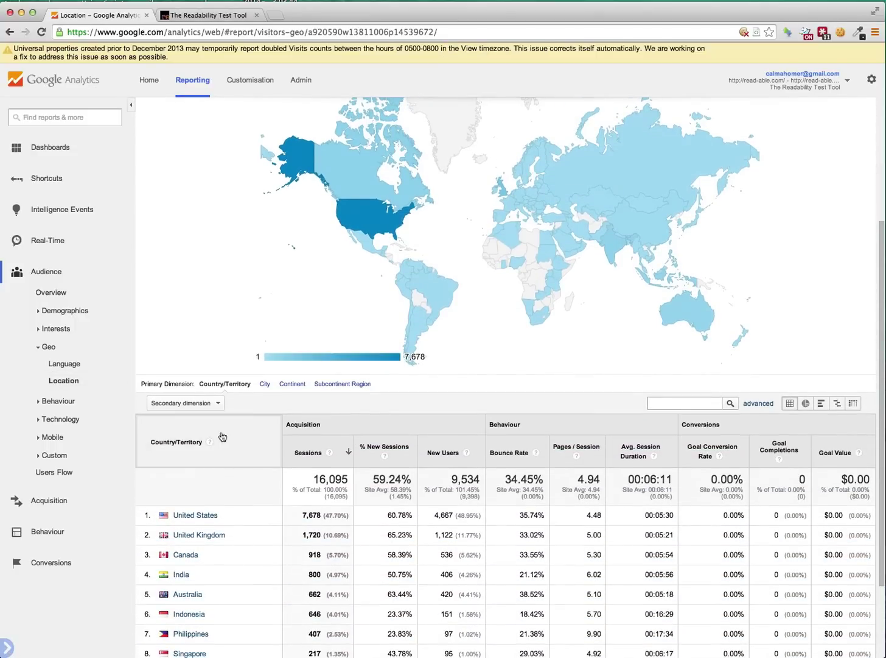
left_click(218, 406)
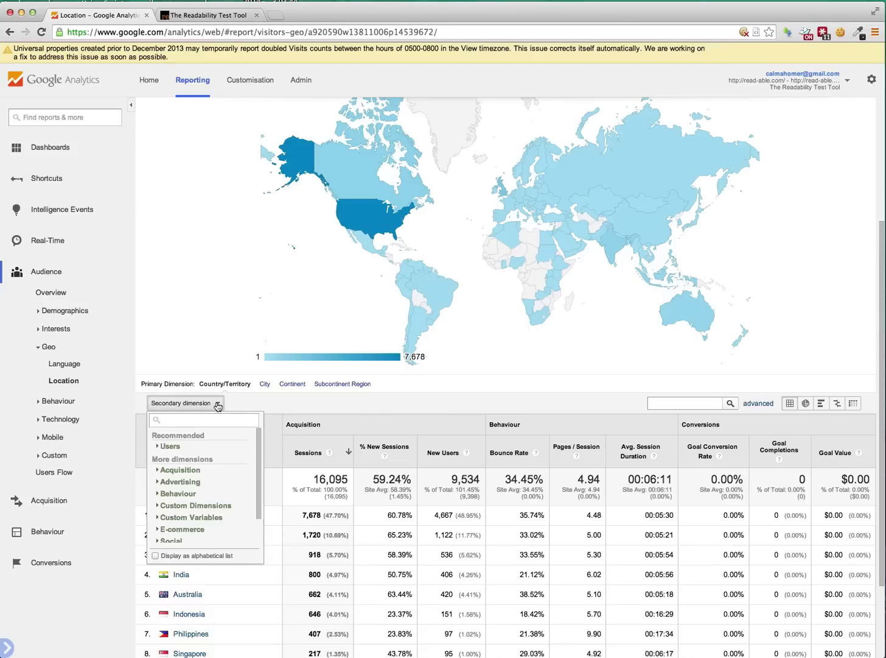
type("custom")
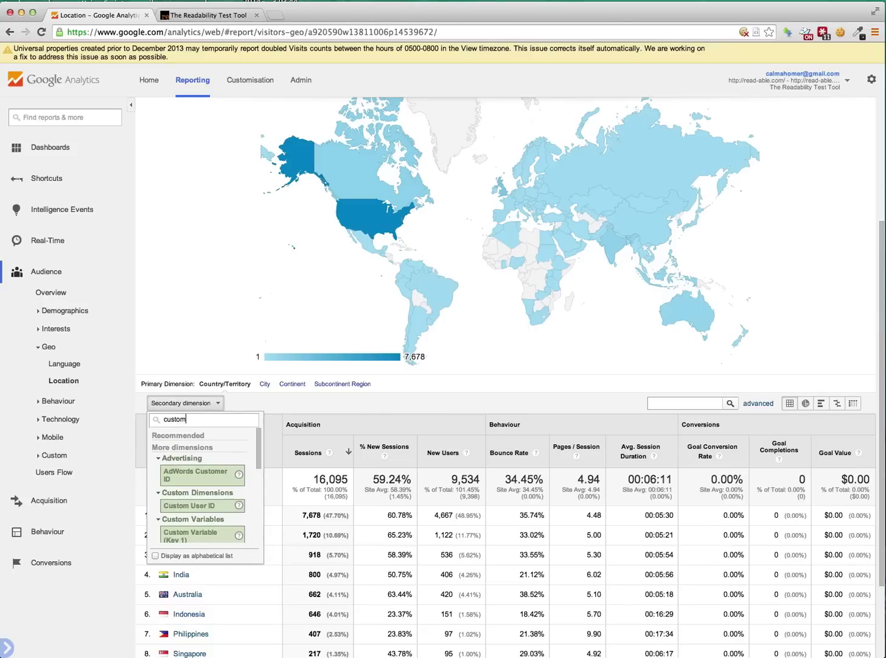
left_click(212, 505)
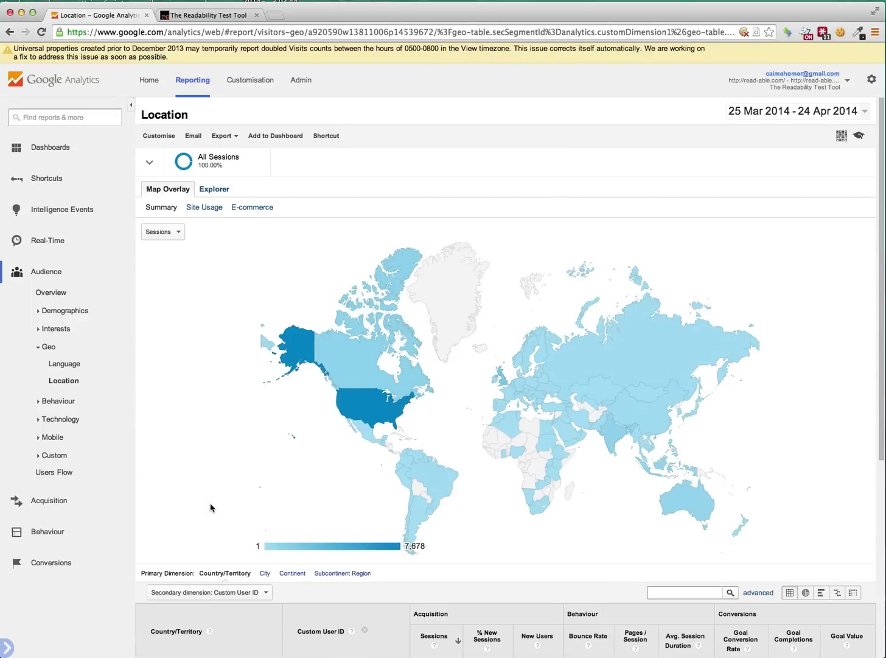
scroll(210, 507, "down", 5)
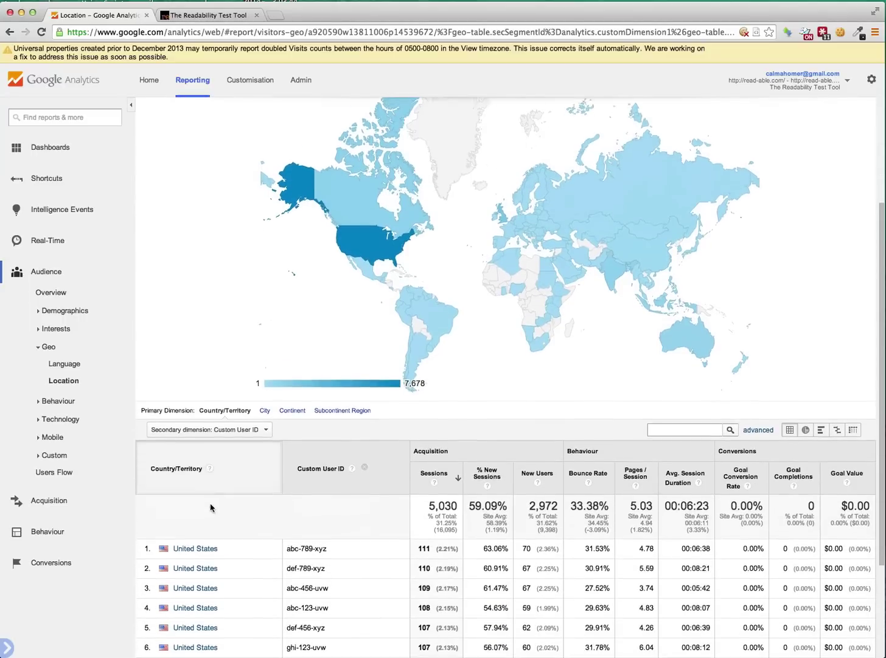
scroll(210, 506, "down", 1)
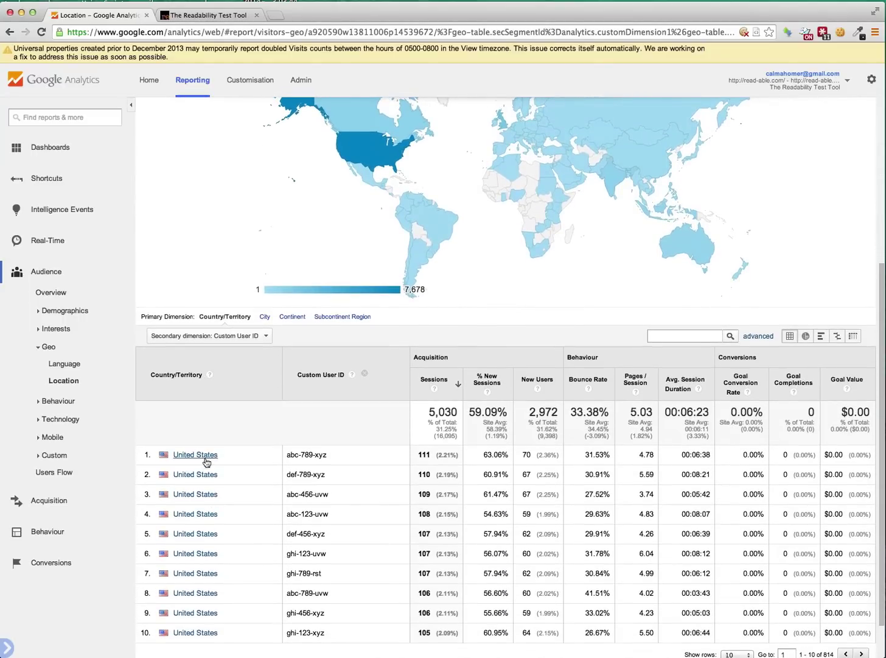